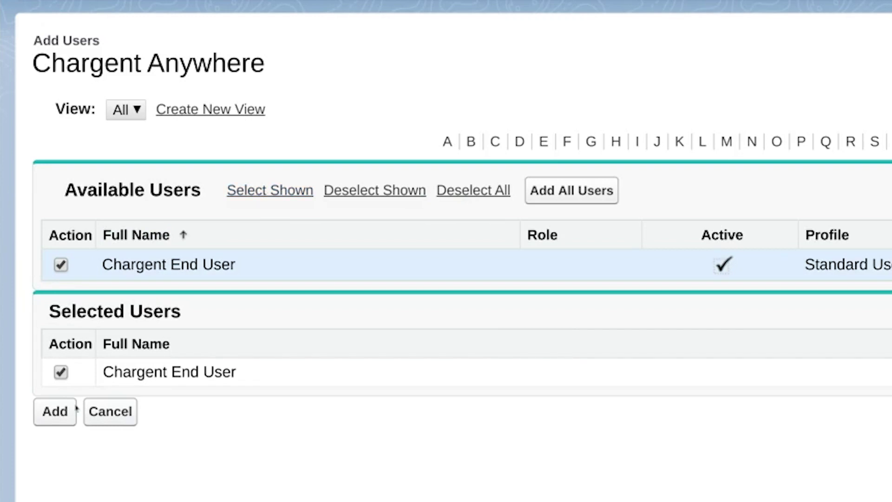
- Add the selected Chargent End User to the Chargent Anywhere package licenses and open license management for Chargent Orders
left_click(54, 412)
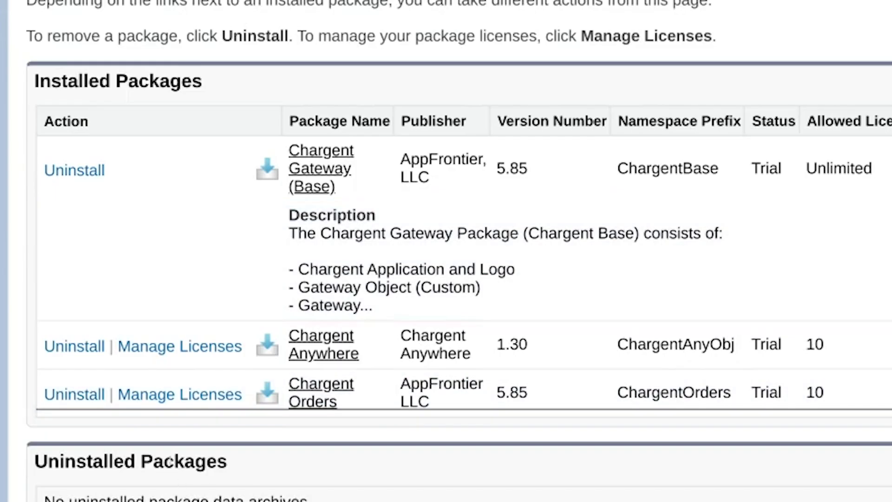
left_click(185, 401)
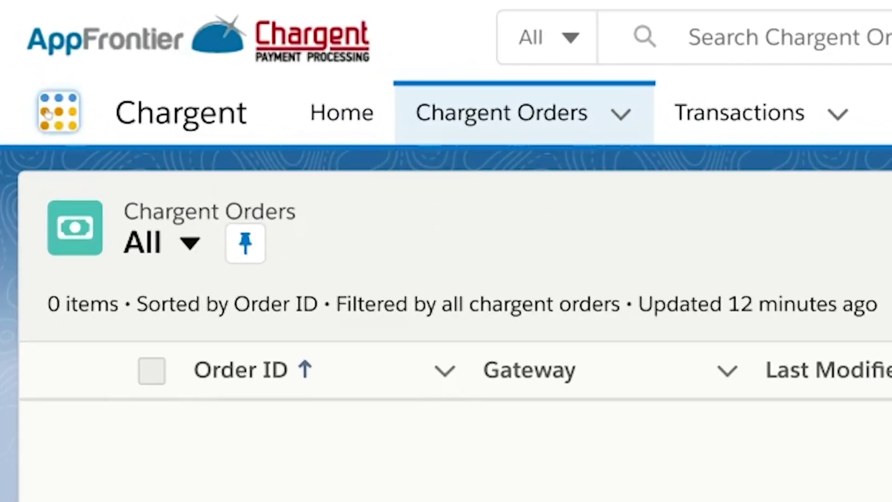
- Find Chargent Settings by searching the available apps for "charge" and open the Chargent Setup Wizard
left_click(47, 113)
type("c")
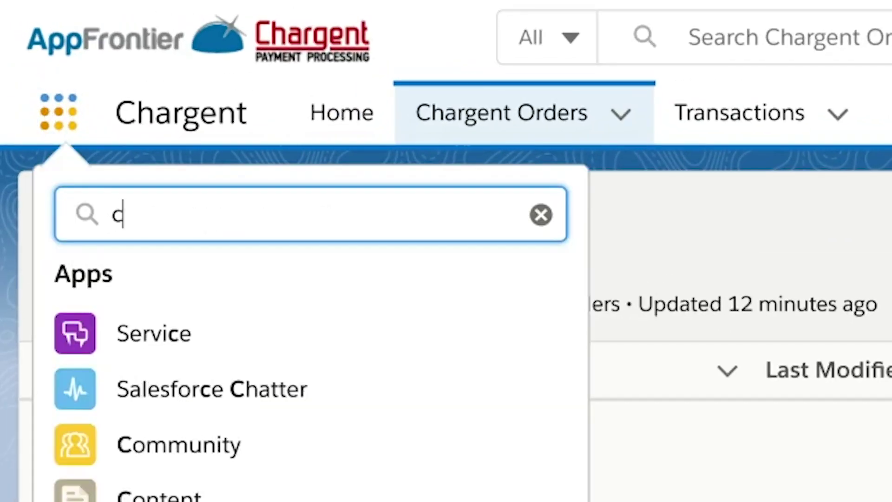
type("harget")
key("BackSpace")
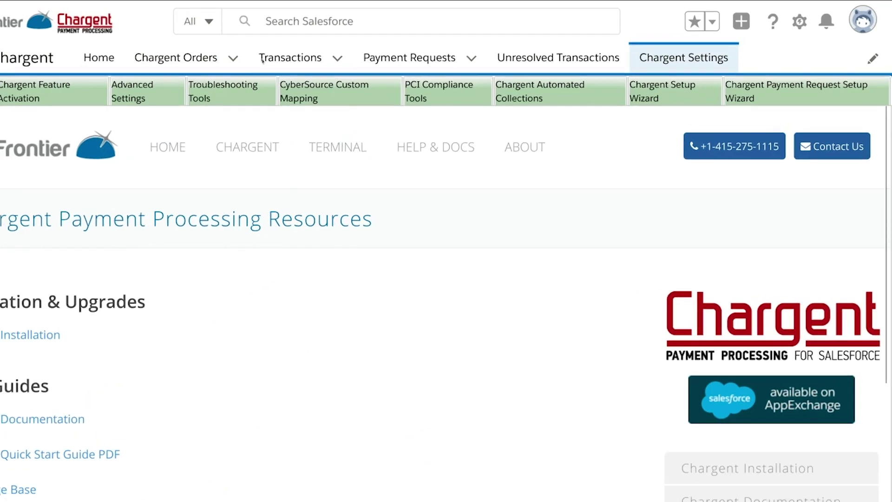
left_click(618, 111)
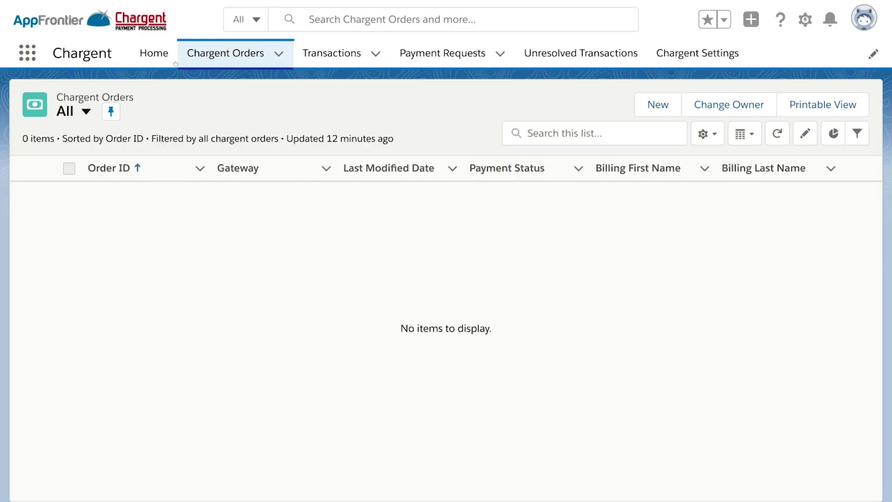
- Search the apps and items for "charge" again and open Chargent Settings for the Chargent Payment Request Setup Wizard
left_click(21, 51)
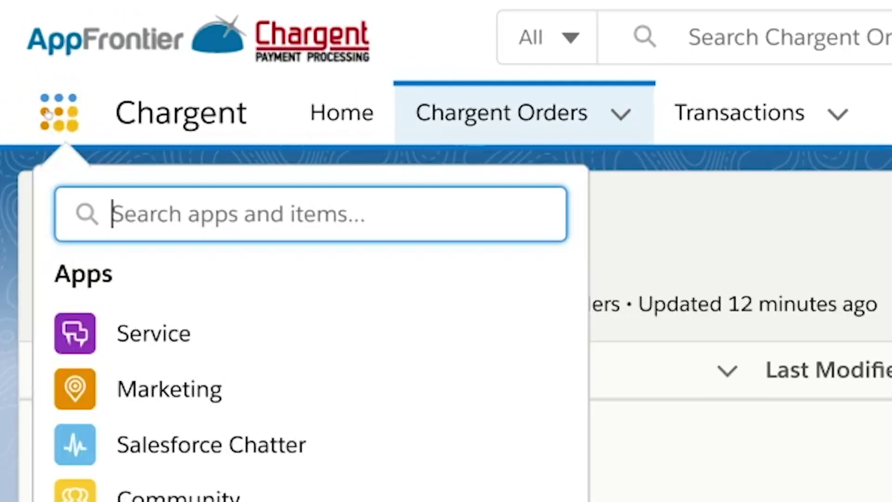
type("charge")
type("t")
key("BackSpace")
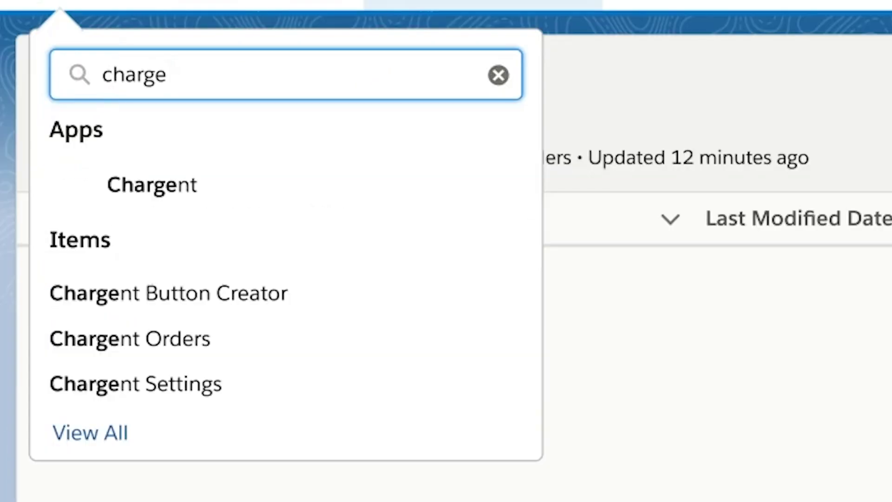
left_click(129, 384)
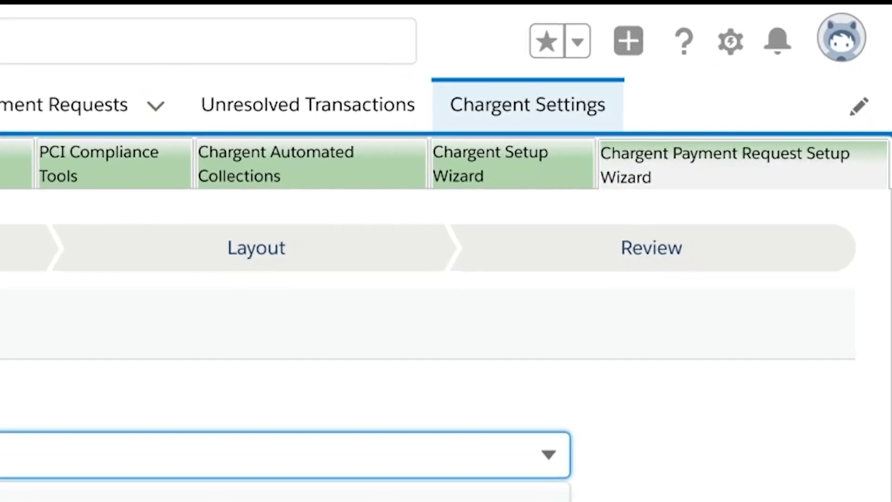
left_click(135, 479)
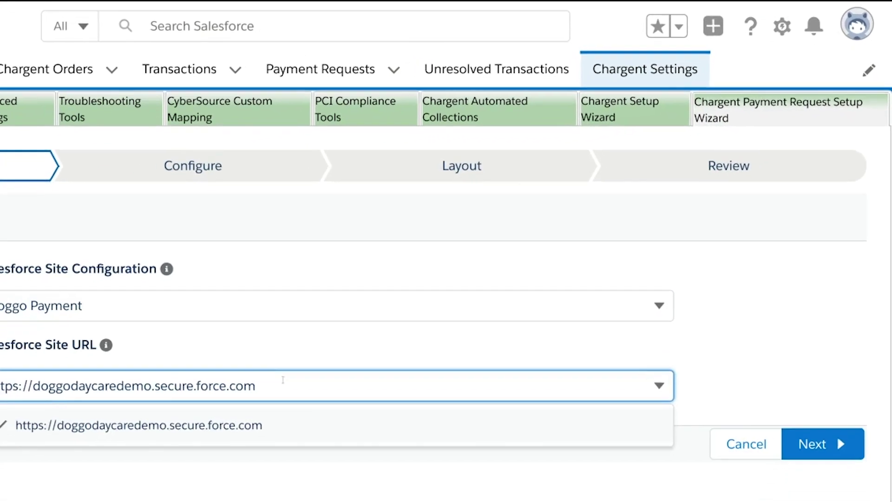
left_click(282, 424)
left_click(850, 349)
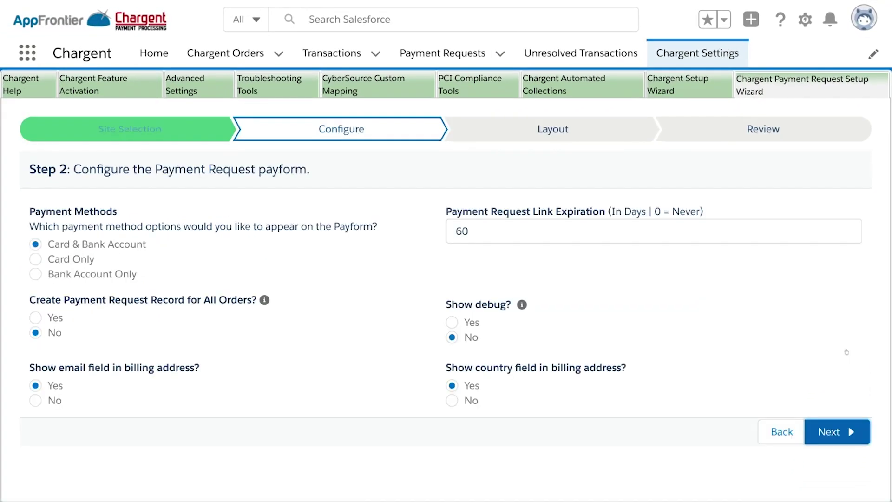
- Accept the payform configuration and go through the layout settings for payform location, welcome text, page messages and footer
left_click(827, 433)
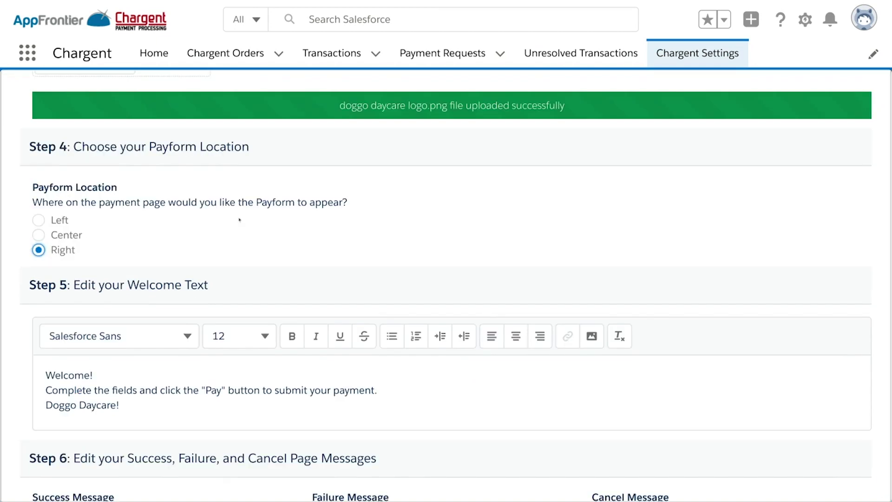
scroll(183, 217, "down", 4)
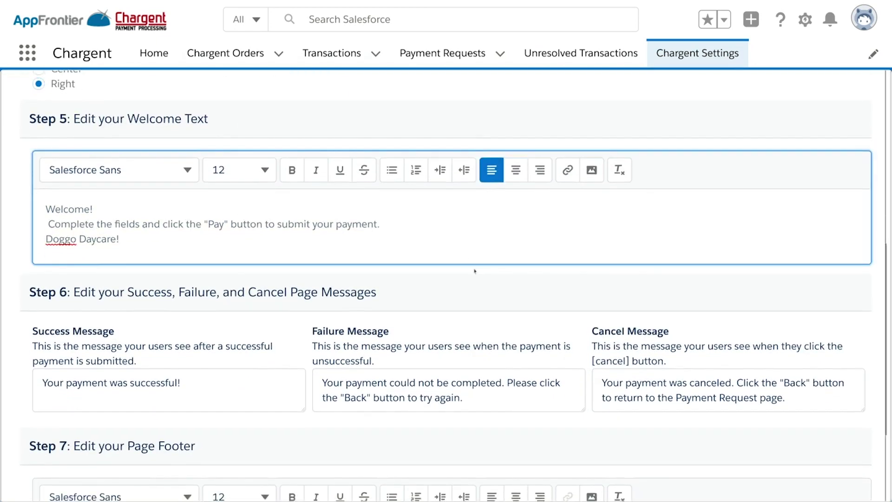
scroll(475, 271, "down", 3)
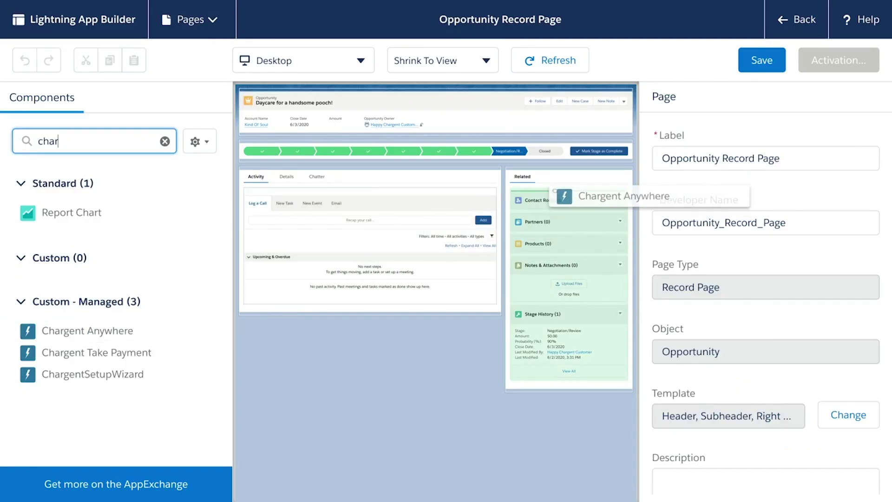
- Place the Chargent Anywhere component above the Related section of the Opportunity Record Page and save the page
left_click_drag(88, 331, 553, 172)
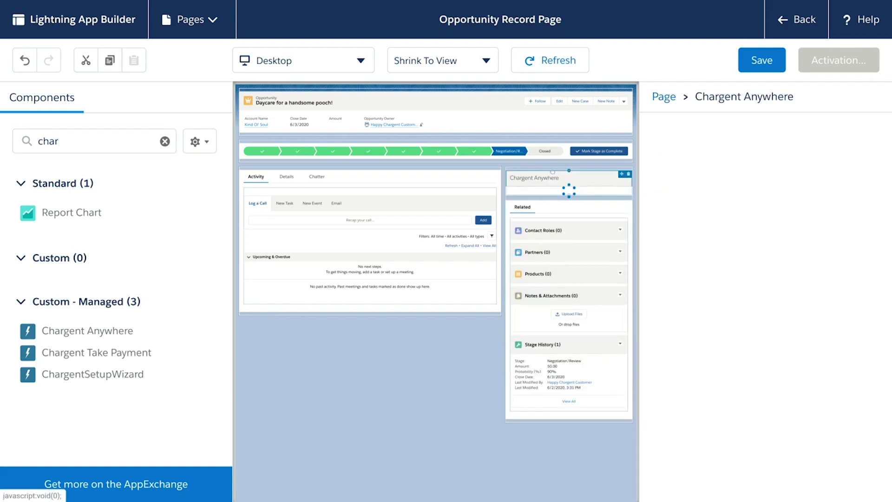
left_click(758, 59)
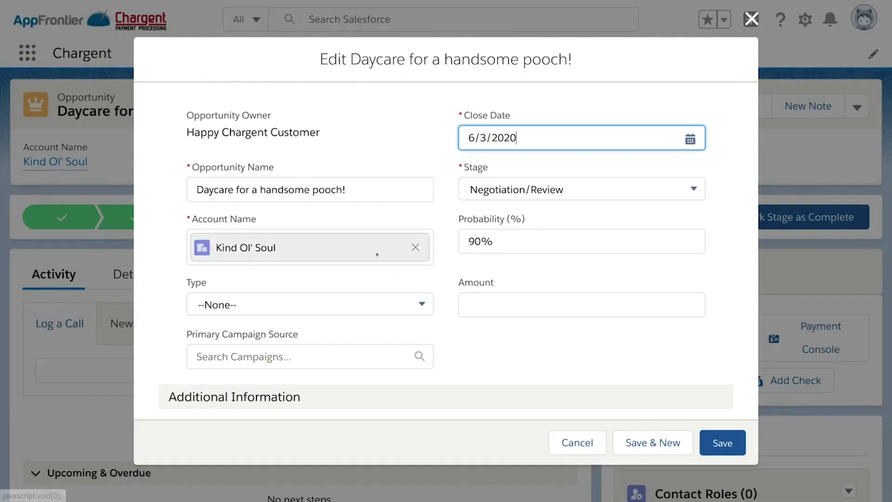
- Set the amount of the "Daycare for a handsome pooch!" opportunity to 114.43 and save the record
scroll(377, 254, "down", 2)
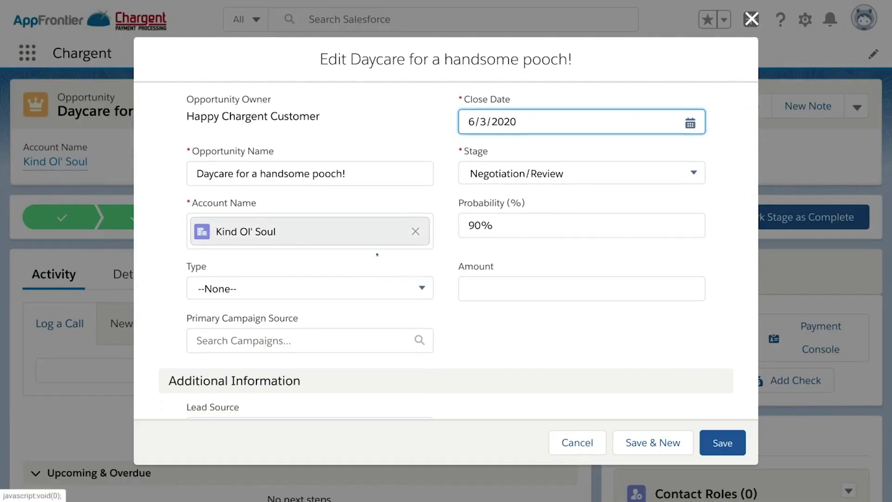
key("ctrl+f")
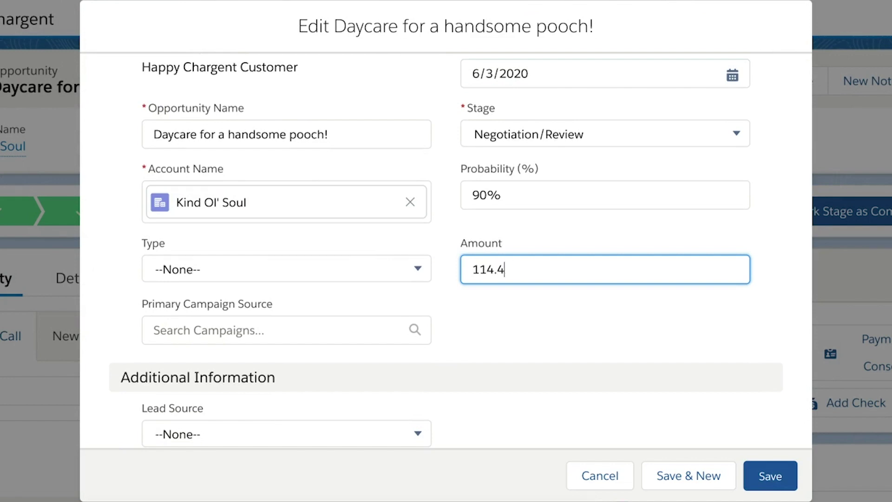
left_click(778, 477)
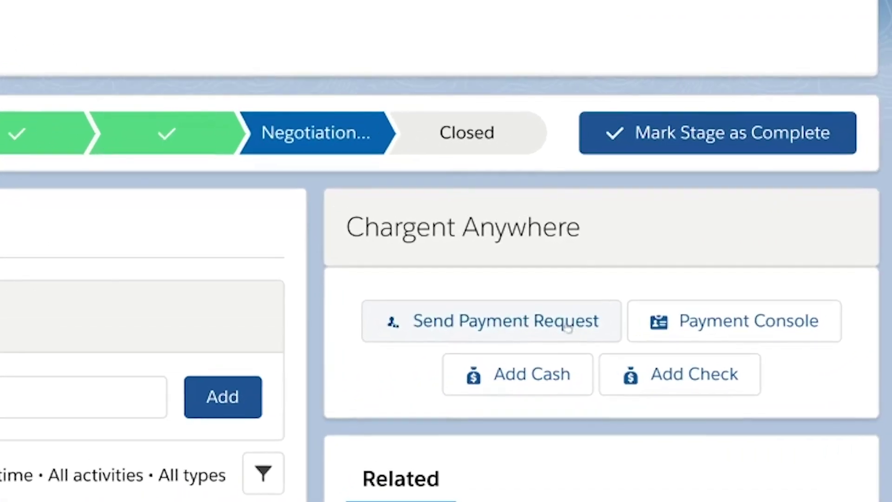
- Send a payment request through the Authorize.net Test gateway to the Kind Ol' Soul contact with the note "Thank you for your business!"
left_click(569, 327)
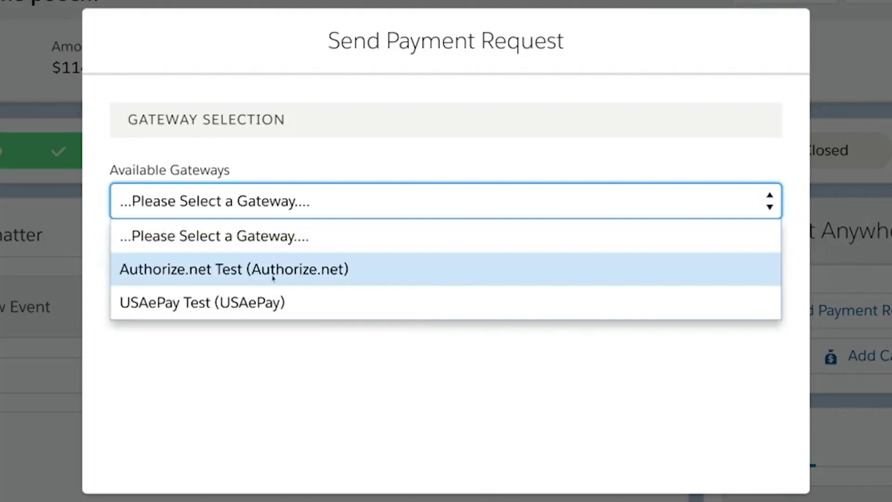
left_click(275, 274)
left_click(354, 188)
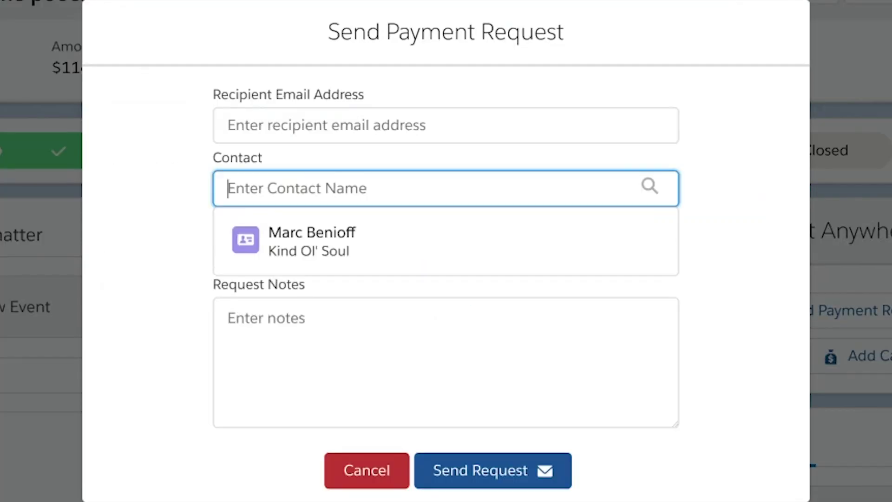
left_click(316, 254)
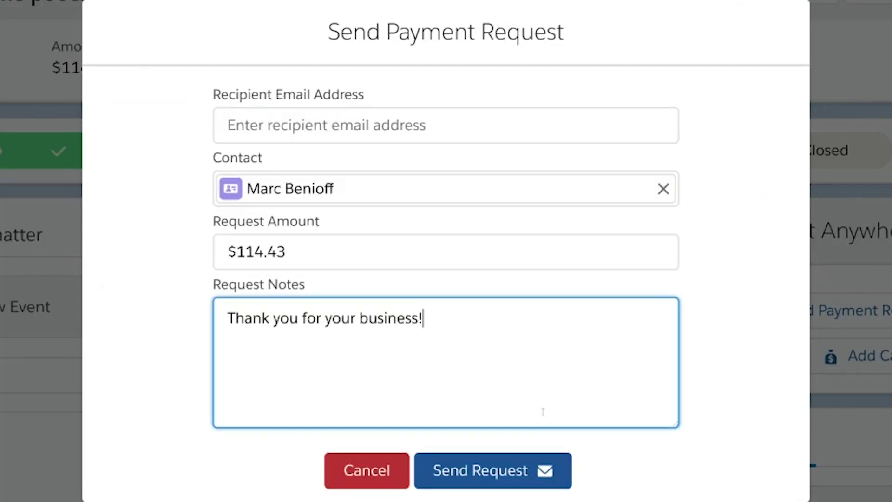
left_click(509, 477)
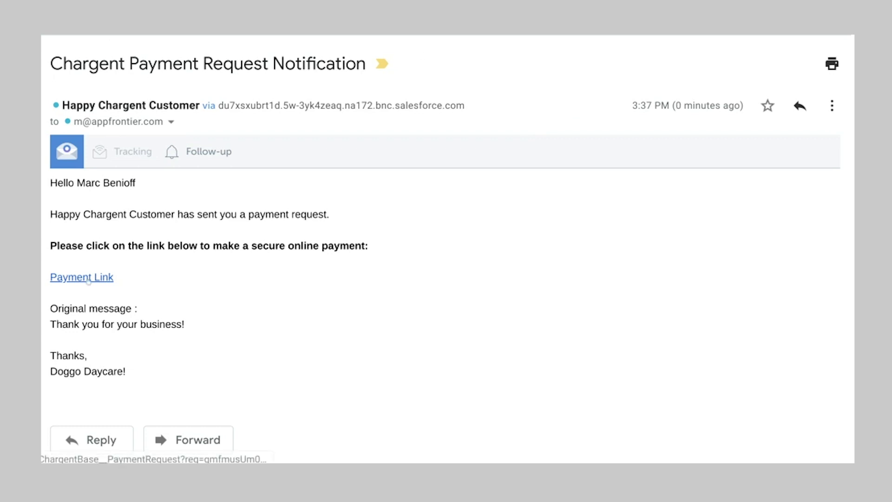
- Open the payment link from the notification email, fill in the card number, expiry date and CVV, and submit the $114.43 payment
left_click(88, 277)
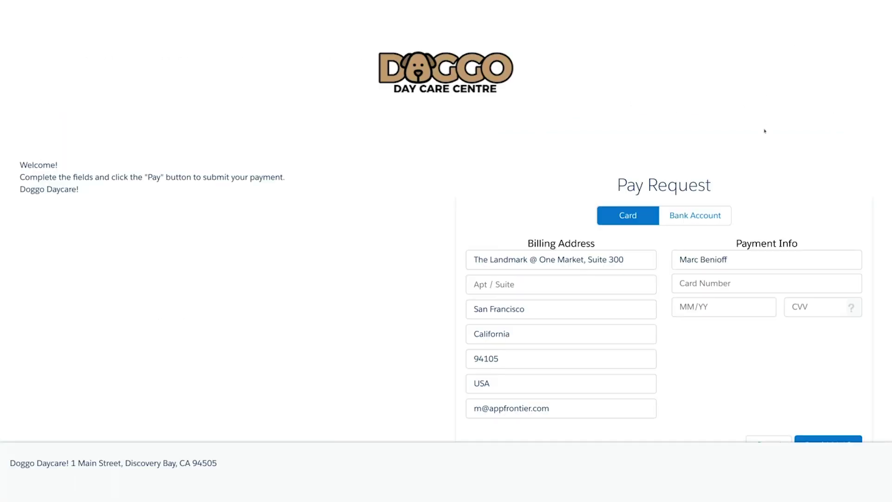
scroll(765, 131, "down", 1)
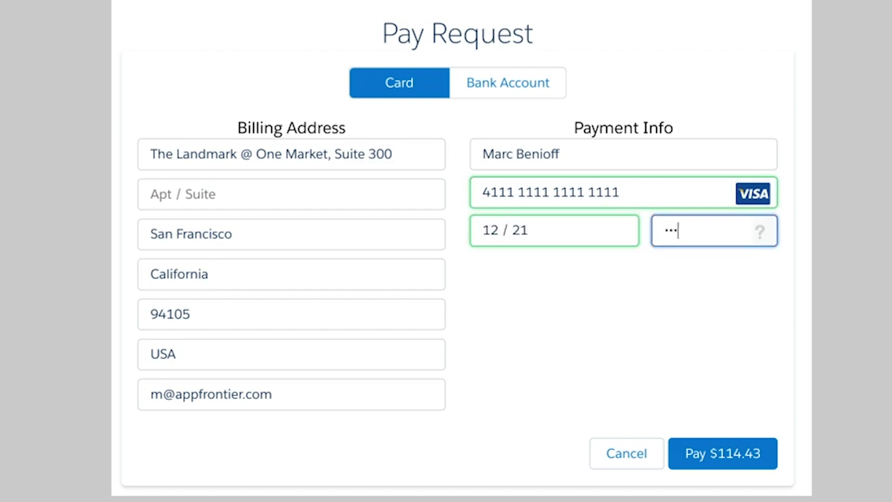
left_click(722, 465)
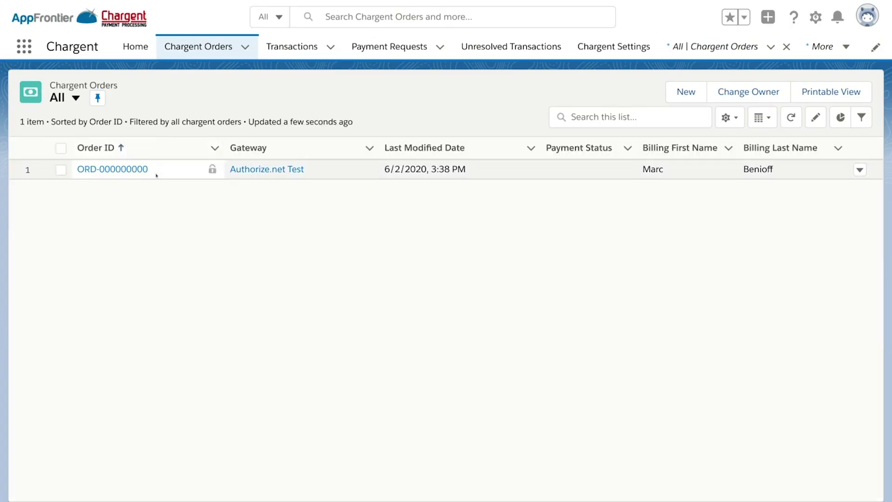
- Open the new Chargent order from the list and view its charge transaction
left_click(123, 168)
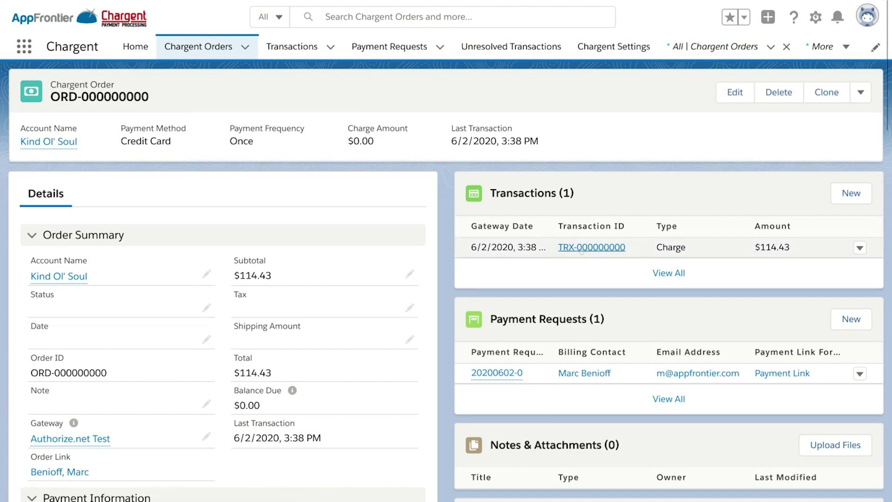
left_click(584, 248)
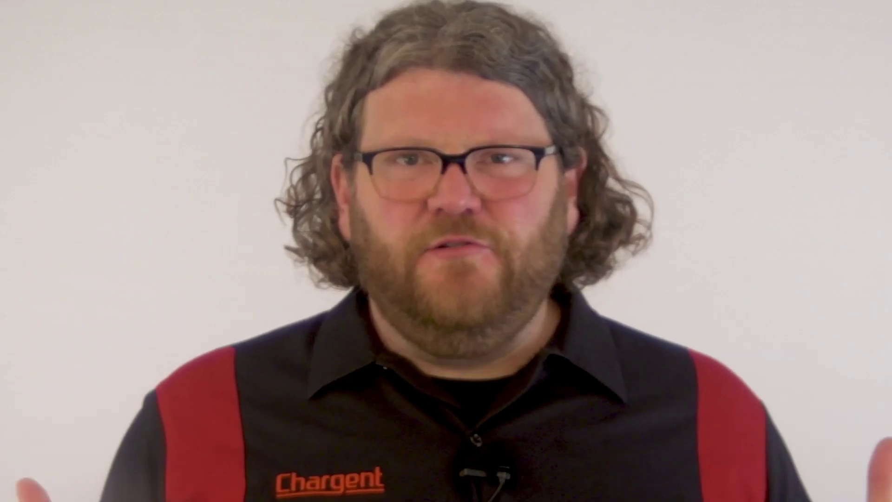